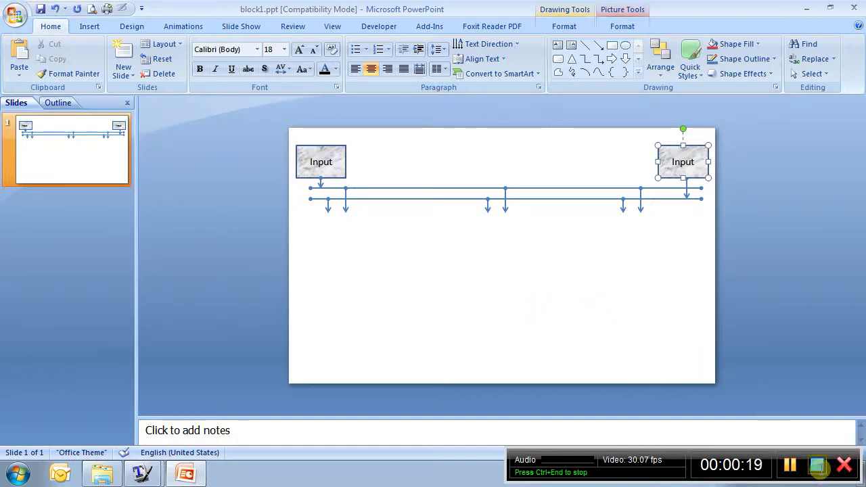
# - Open the Publish as PDF or XPS dialog to save block1.pdf in the figures folder
pyautogui.click(818, 465)
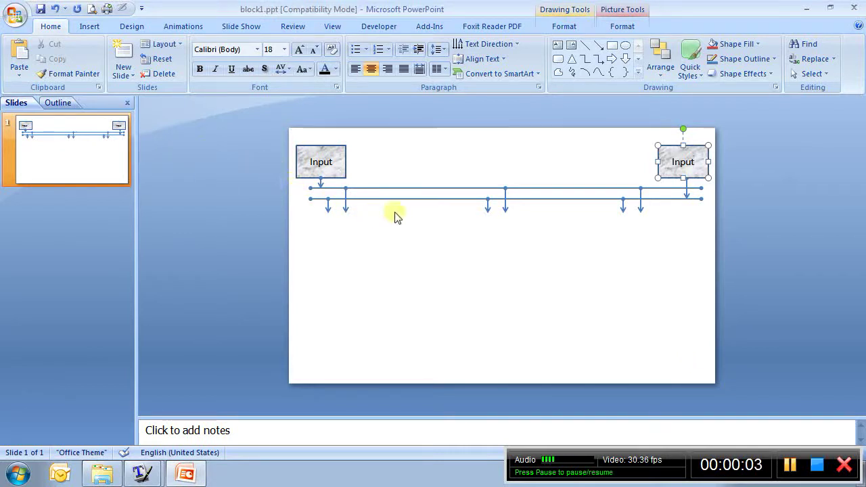
pyautogui.click(15, 15)
pyautogui.moveTo(47, 164)
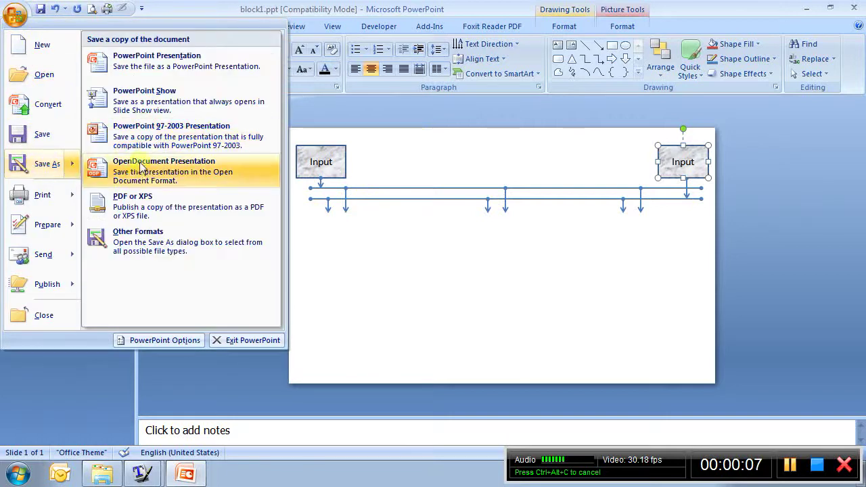
pyautogui.click(133, 201)
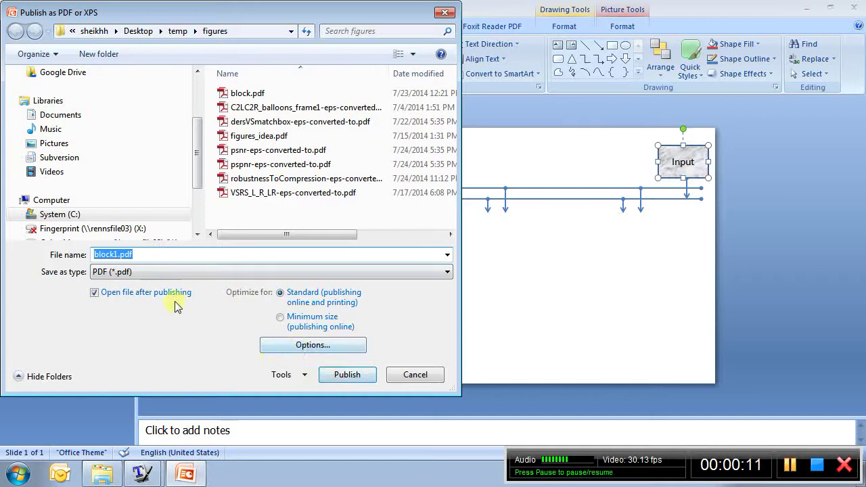
# - Publish the diagram as block1.pdf and view it in Adobe Reader
pyautogui.click(345, 375)
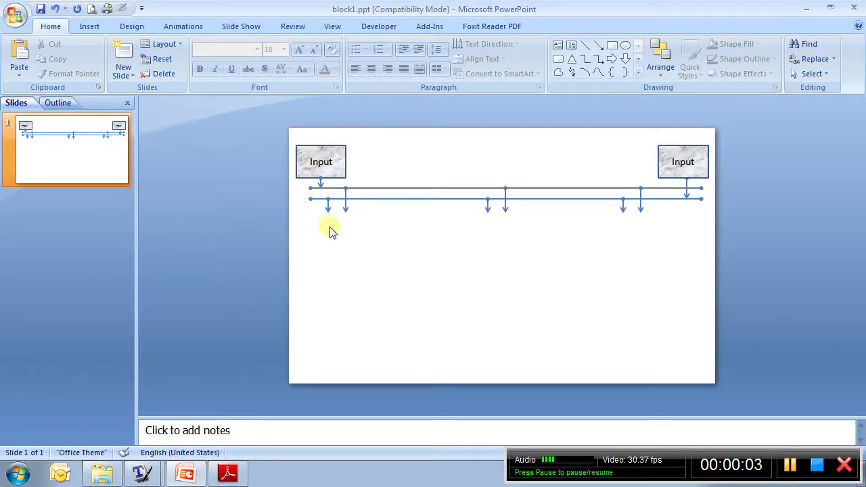
# - Create a new blank presentation, Presentation1, with an empty title slide
pyautogui.click(15, 13)
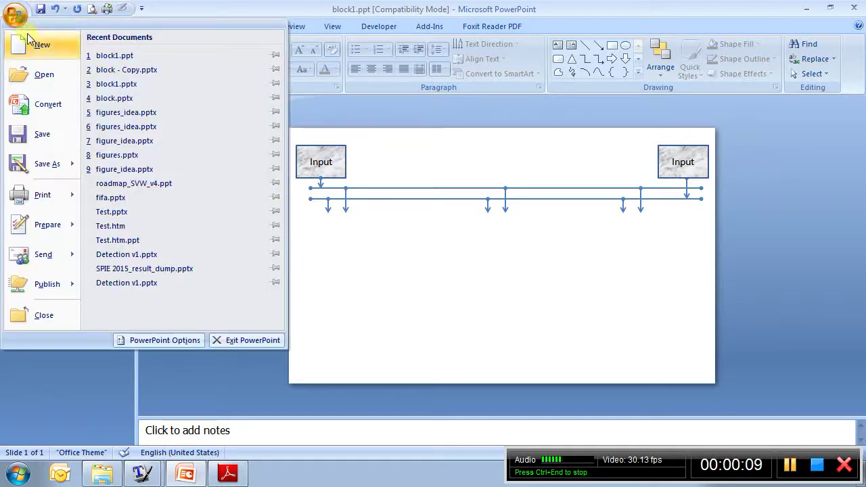
pyautogui.click(33, 46)
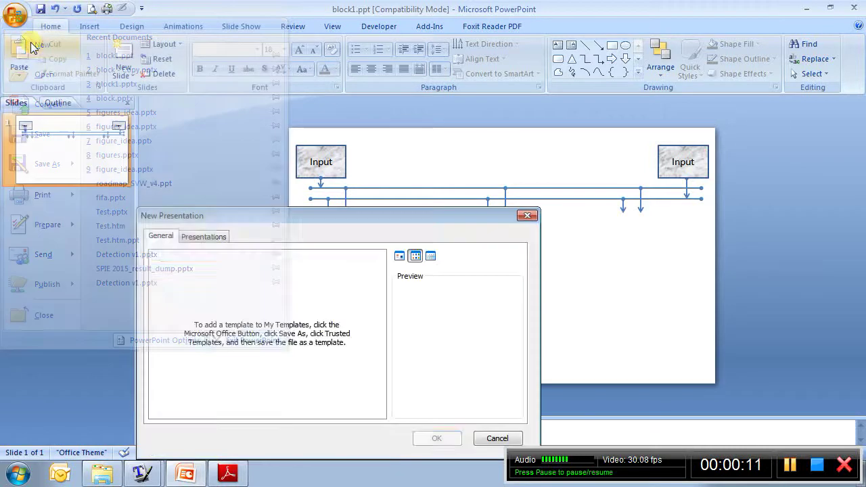
pyautogui.click(437, 438)
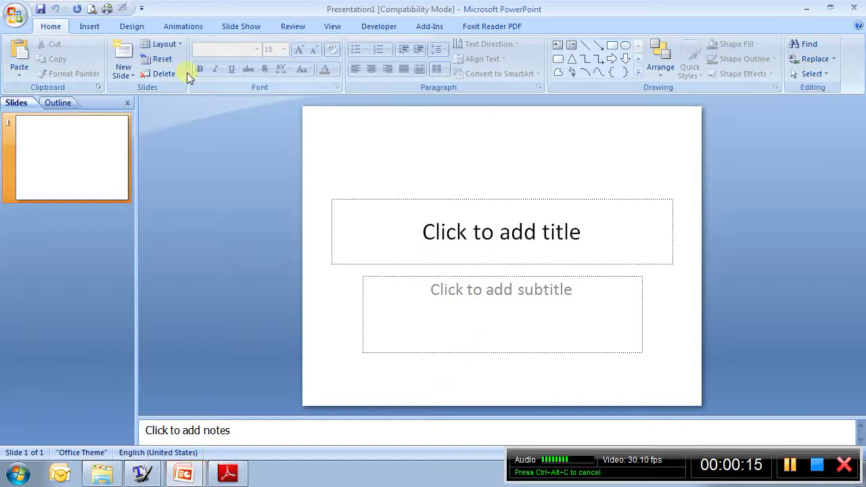
# - Change the slide size in Page Setup to 10 inches wide by 3 inches high
pyautogui.click(90, 27)
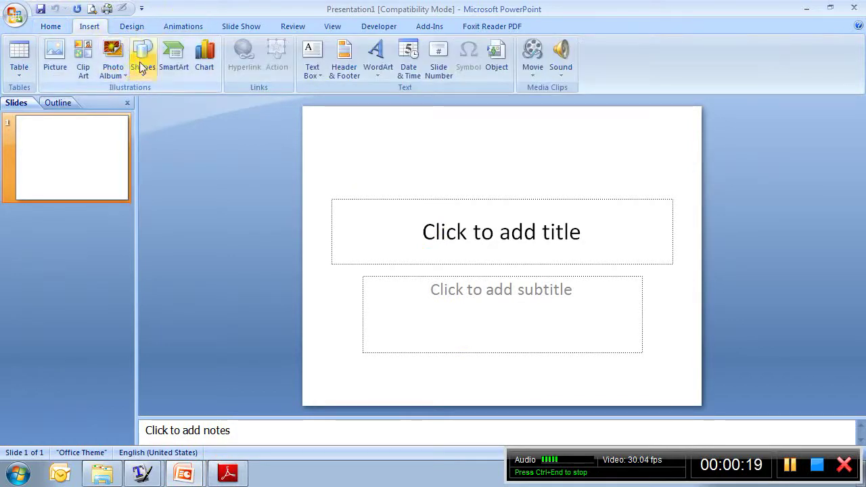
pyautogui.click(141, 28)
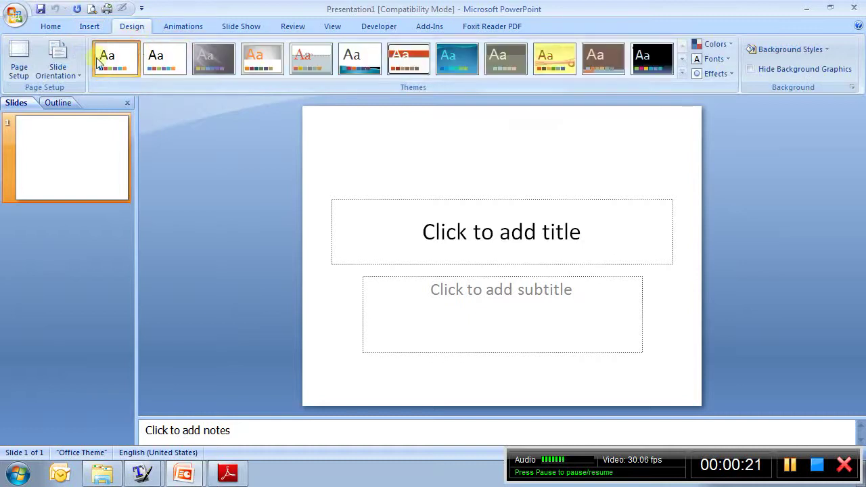
pyautogui.click(18, 58)
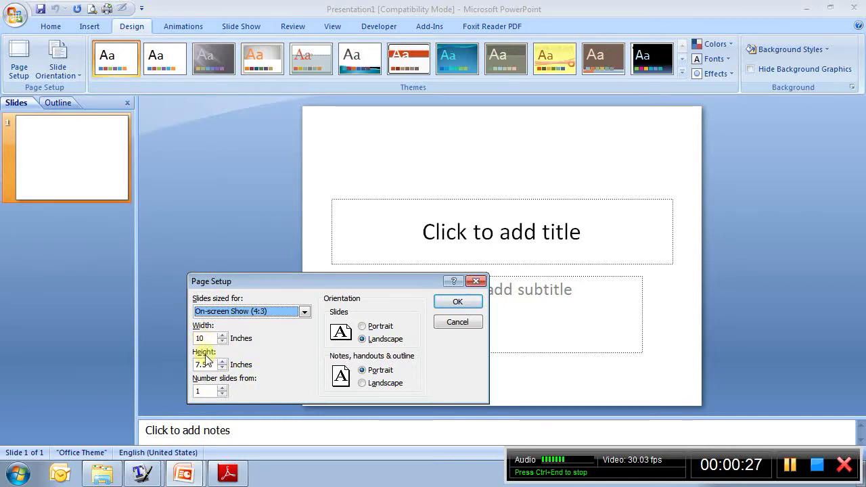
pyautogui.moveTo(212, 365); pyautogui.dragTo(194, 363)
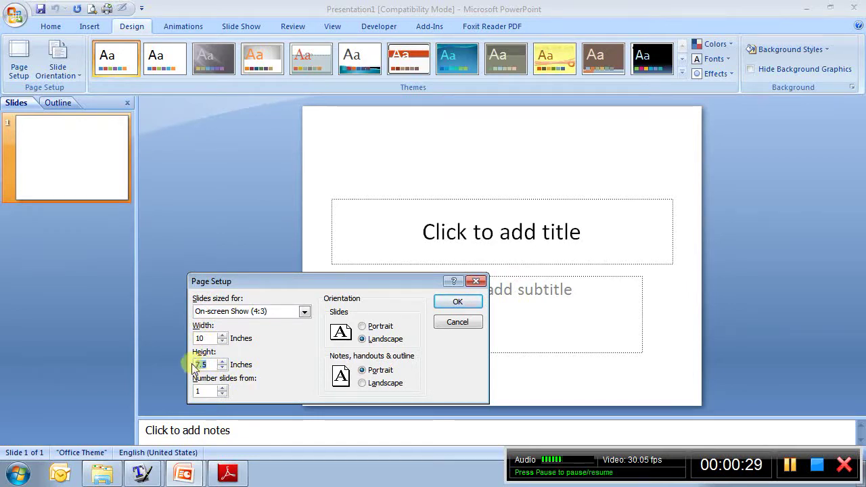
pyautogui.write('3')
pyautogui.click(456, 302)
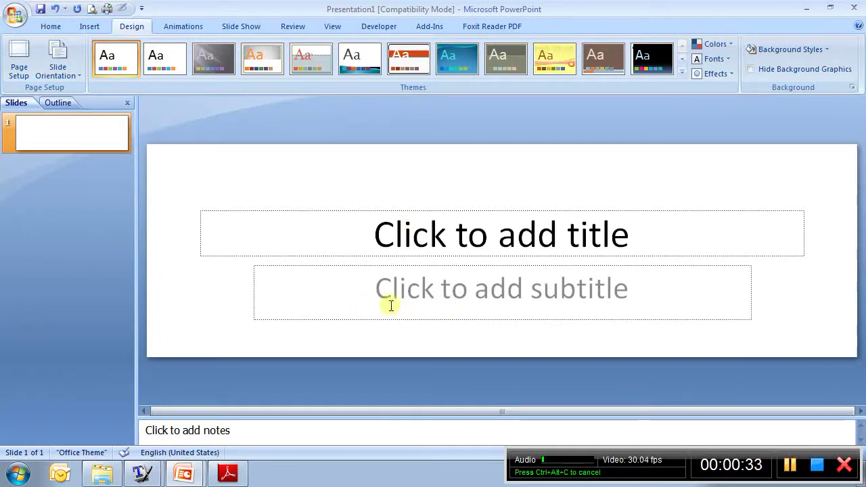
# - Copy all the block1 diagram shapes and paste them onto the new wide slide
pyautogui.moveTo(184, 473)
pyautogui.click(189, 426)
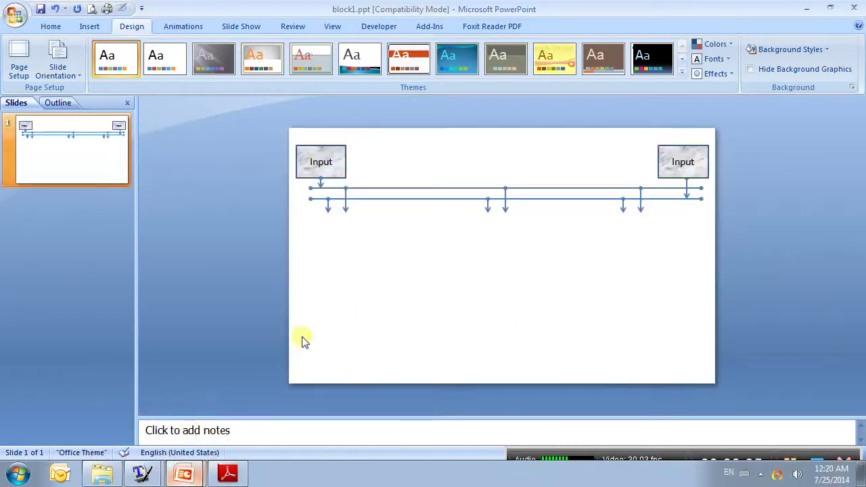
pyautogui.hotkey('ctrl', 'a')
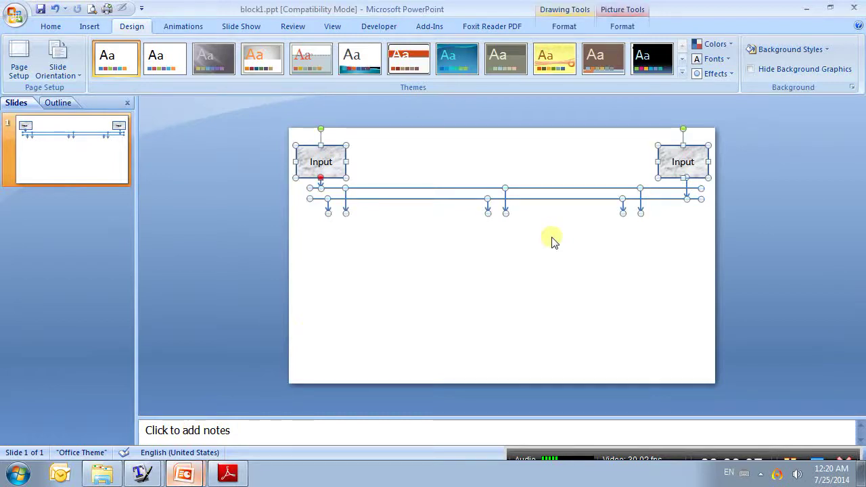
pyautogui.moveTo(195, 478)
pyautogui.click(189, 443)
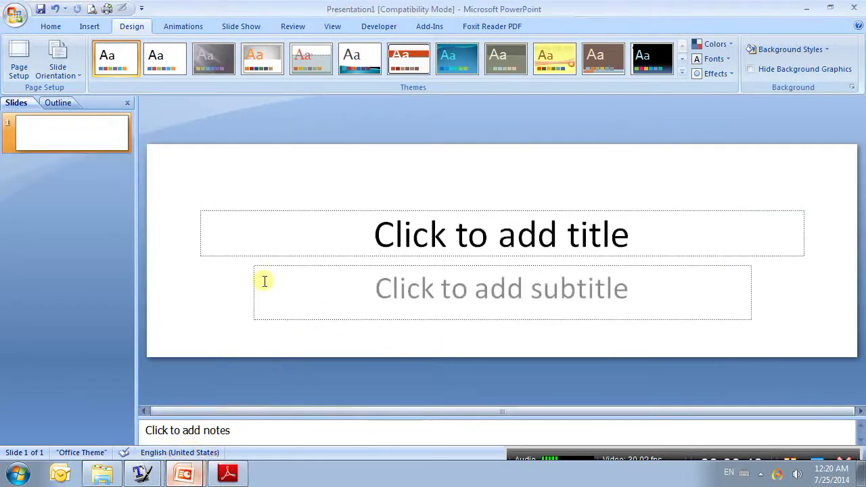
pyautogui.hotkey('ctrl', 'v')
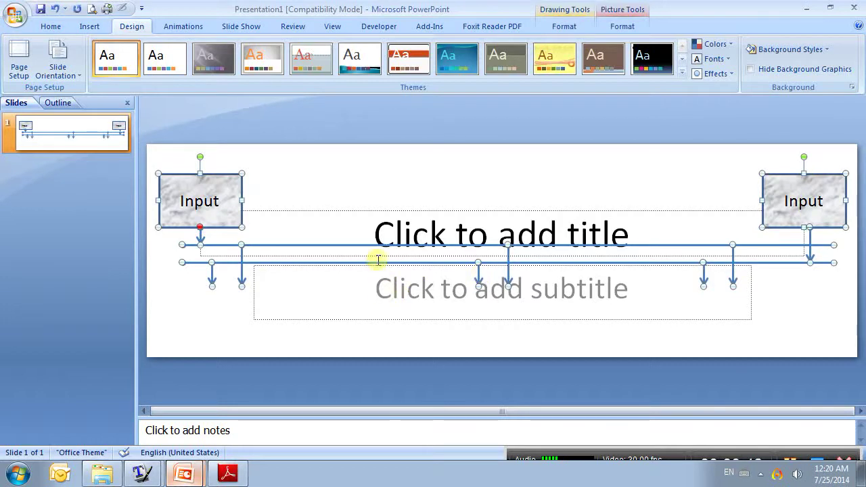
# - Delete the empty title and subtitle placeholders from the wide slide
pyautogui.click(370, 211)
pyautogui.press('Escape')
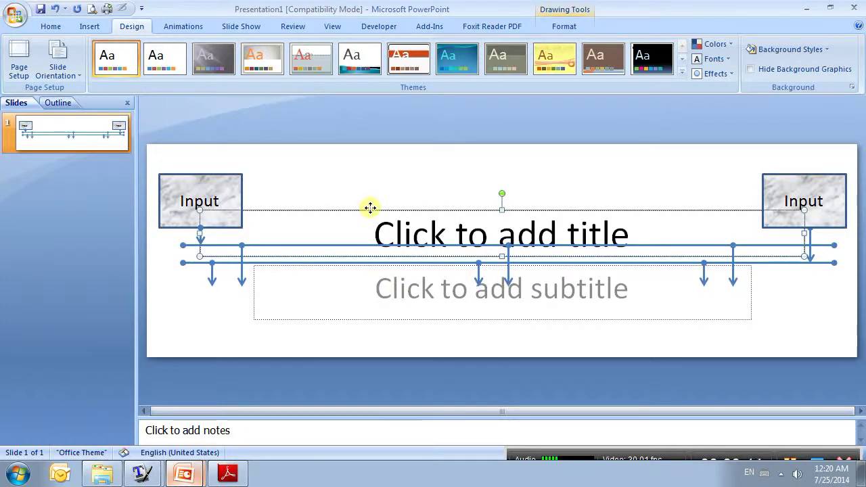
pyautogui.press('Delete')
pyautogui.click(361, 287)
pyautogui.press('Escape')
pyautogui.press('Delete')
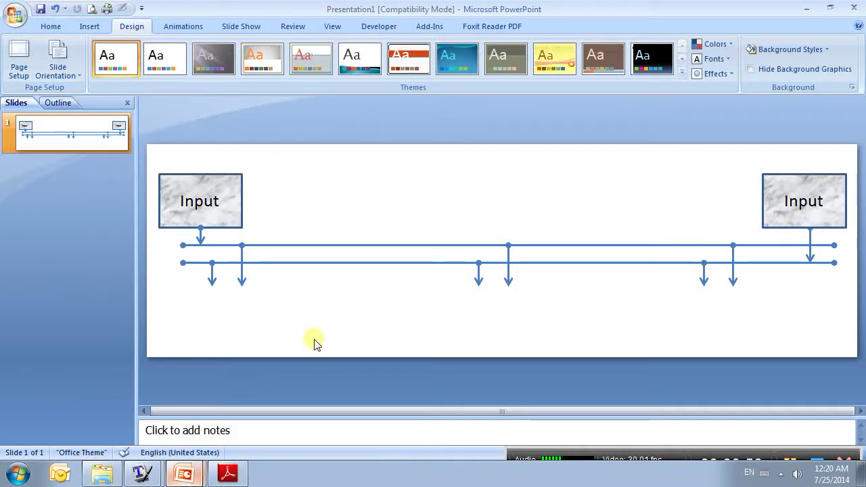
# - Remove the pasted diagram and delete the restored title and subtitle placeholders, leaving the slide empty
pyautogui.click(287, 309)
pyautogui.hotkey('ctrl', 'z')
pyautogui.hotkey('ctrl', 'z')
pyautogui.hotkey('ctrl', 'z')
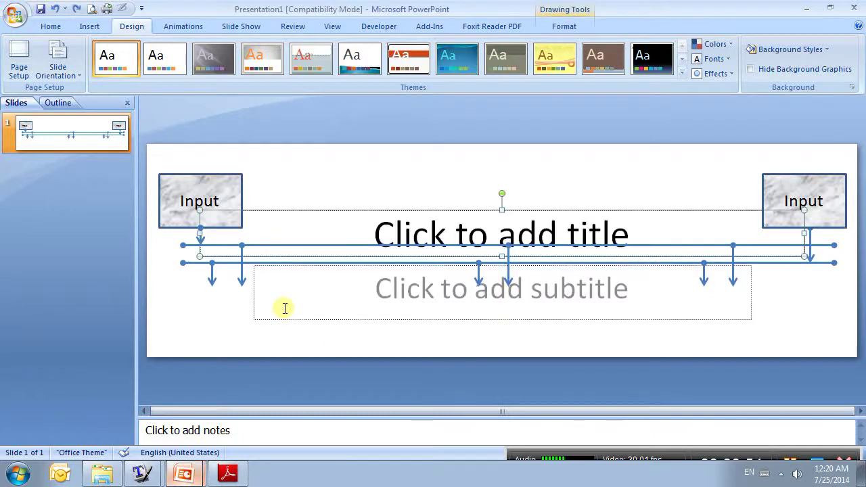
pyautogui.click(282, 210)
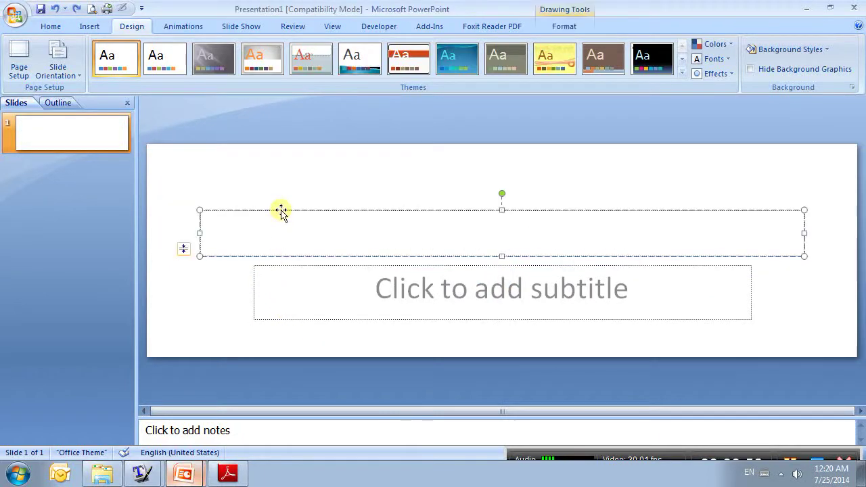
pyautogui.click(295, 207)
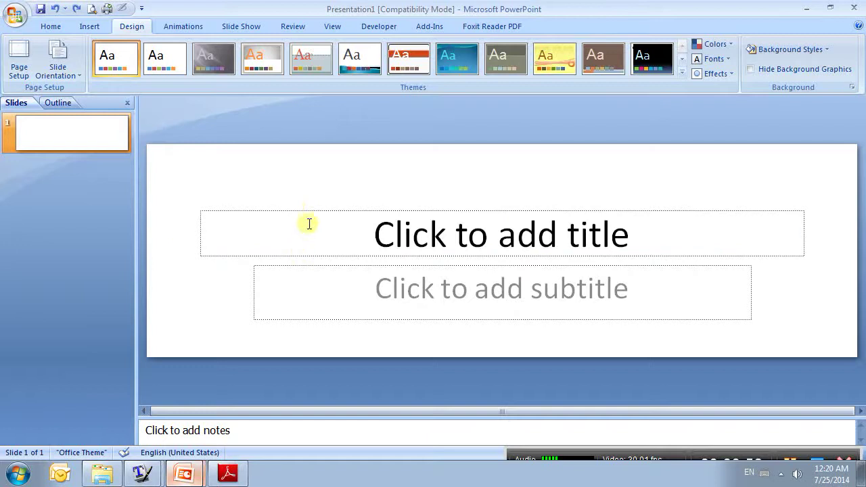
pyautogui.click(309, 224)
pyautogui.click(309, 211)
pyautogui.press('Delete')
pyautogui.click(300, 265)
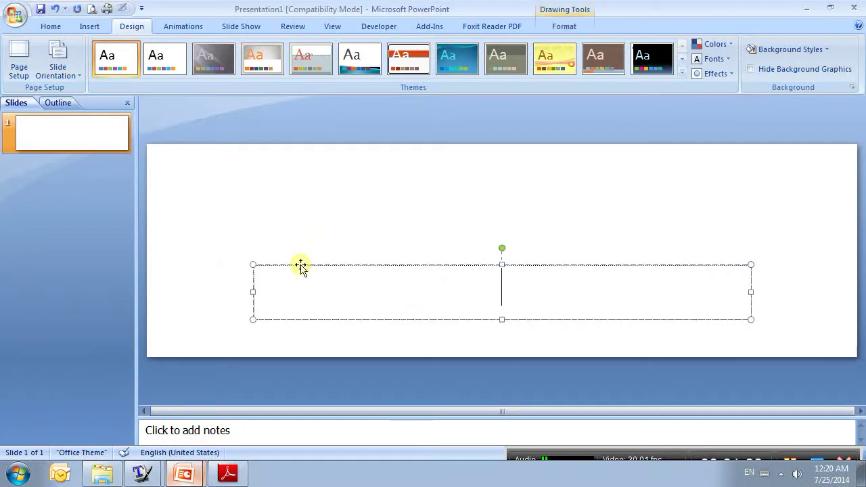
pyautogui.click(300, 265)
pyautogui.press('Delete')
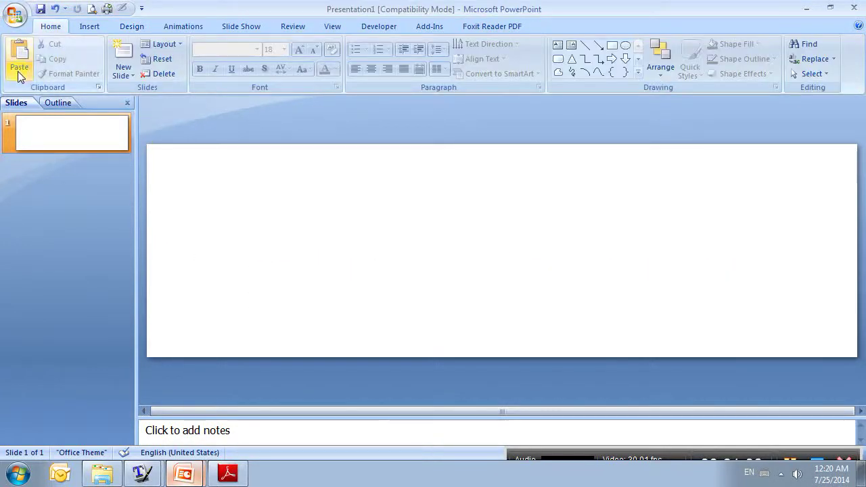
# - Resize the slide to 10 by 2 inches, paste the block diagram and nudge it up to fit
pyautogui.click(88, 27)
pyautogui.click(130, 27)
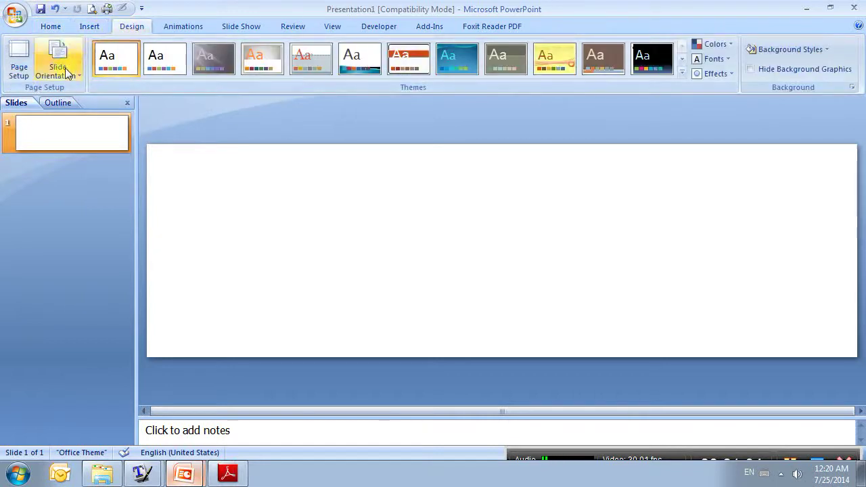
pyautogui.click(20, 71)
pyautogui.moveTo(215, 362); pyautogui.dragTo(185, 353)
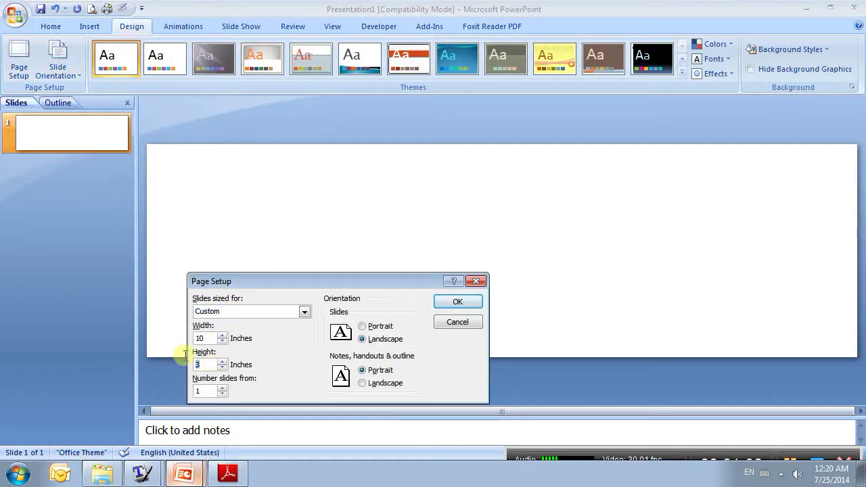
pyautogui.write('2')
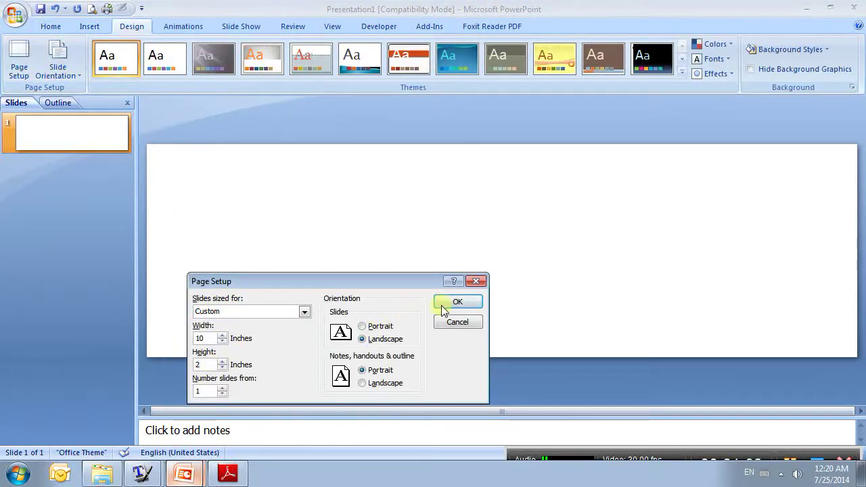
pyautogui.click(448, 303)
pyautogui.hotkey('ctrl', 'v')
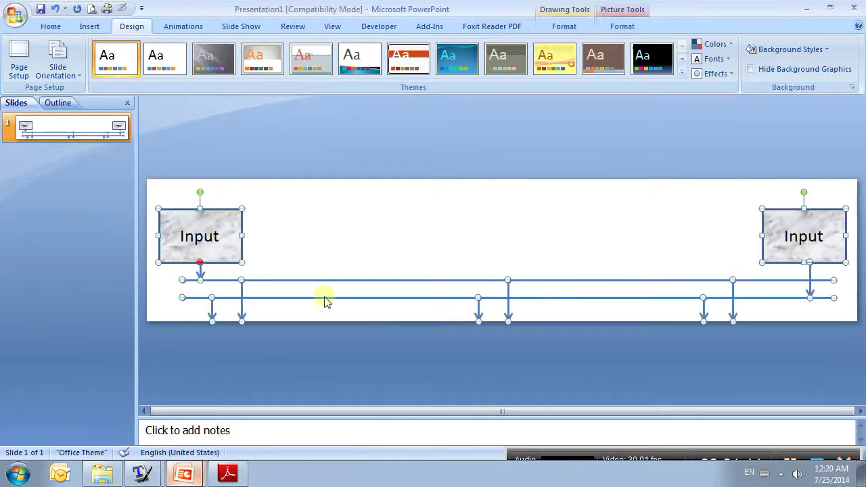
pyautogui.press('Up')
pyautogui.press('Up')
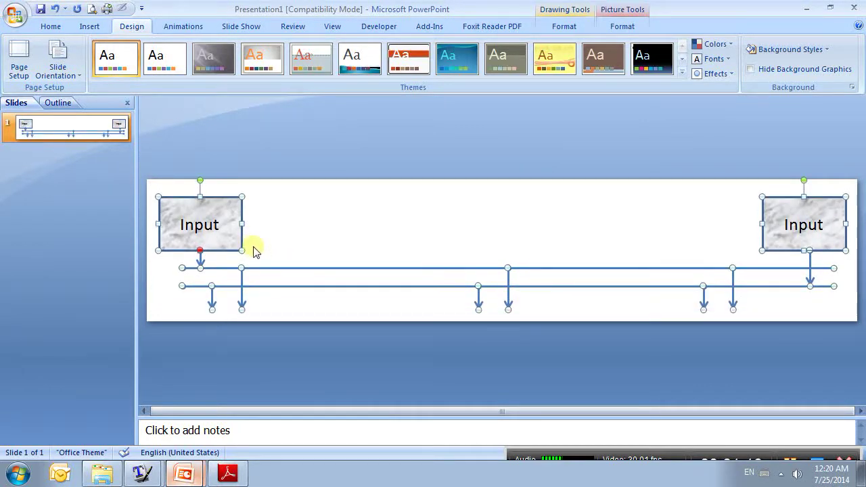
# - Publish the cropped 10 by 2 inch slide as Presentation1.pdf and open it
pyautogui.click(15, 15)
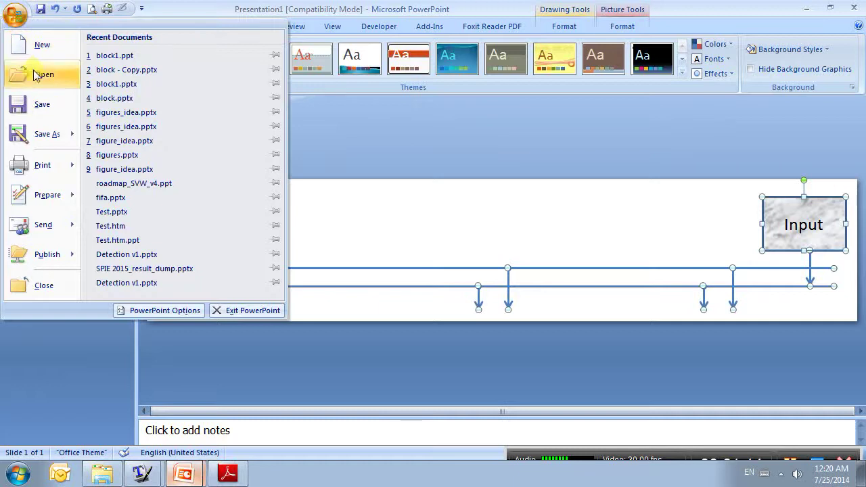
pyautogui.moveTo(70, 132)
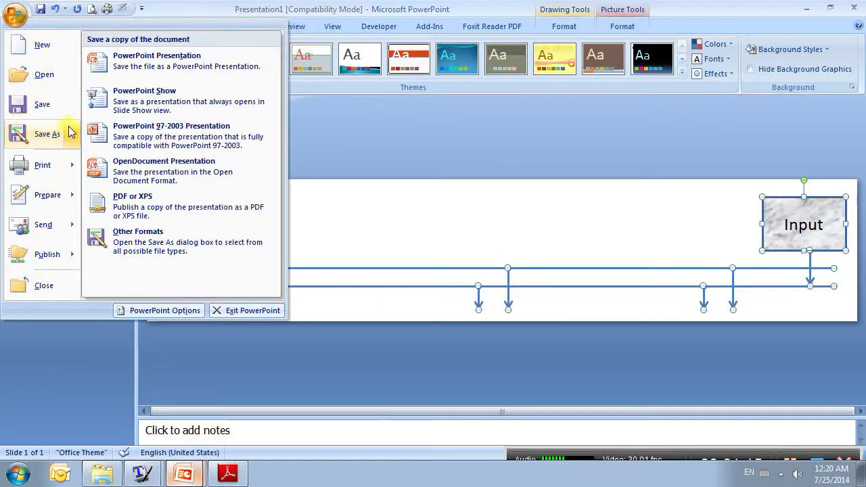
pyautogui.click(149, 203)
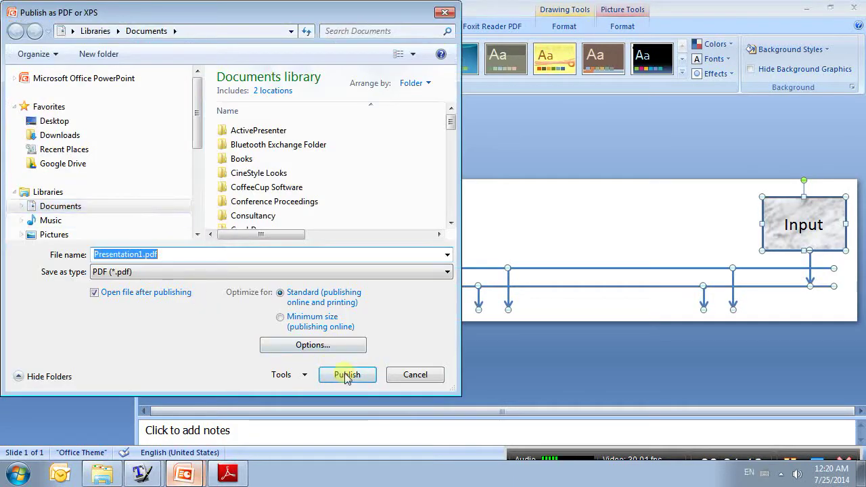
pyautogui.click(346, 376)
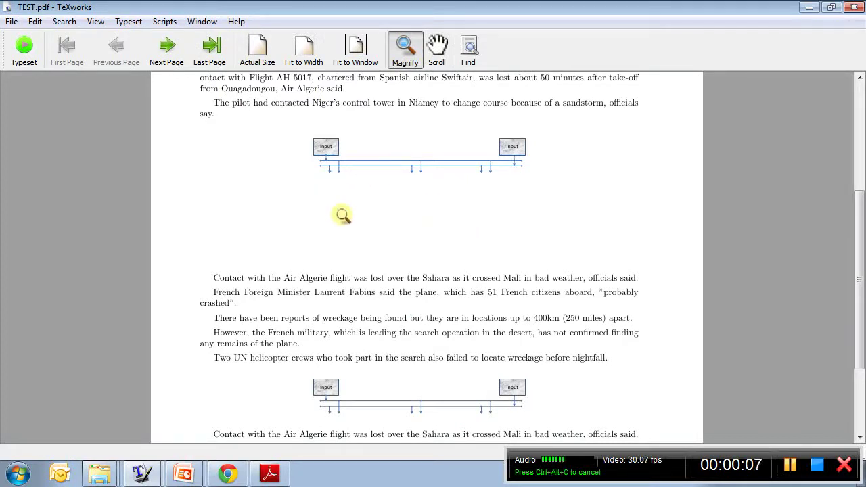
# - Scroll through the compiled TEST.pdf in TeXworks to view the embedded Input block diagrams
pyautogui.scroll(-1, 414, 338)
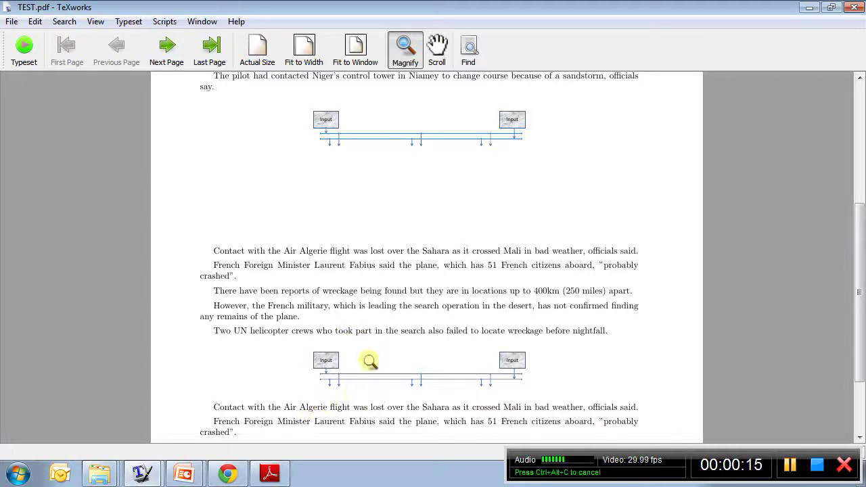
pyautogui.scroll(2, 374, 355)
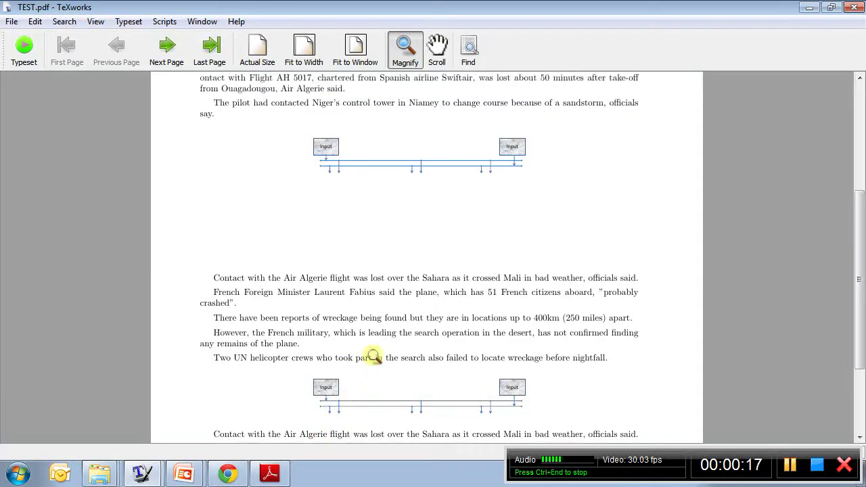